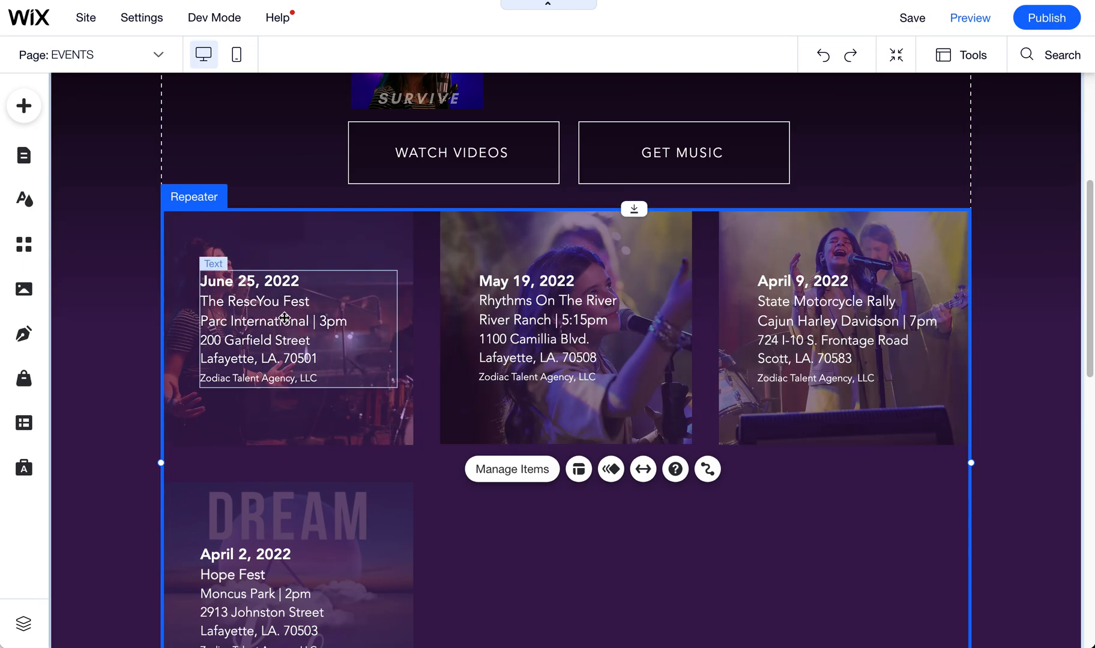
Open the June 25, 2022 event's text for editing, and leave it with the item's container selected.
left_click(329, 236)
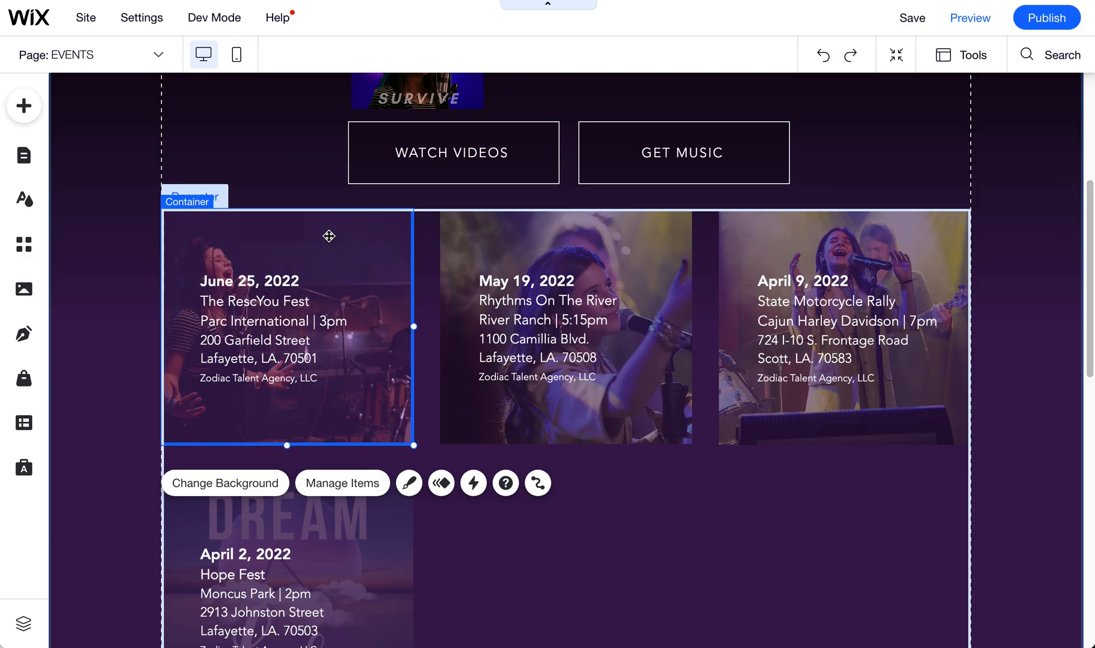
left_click(264, 305)
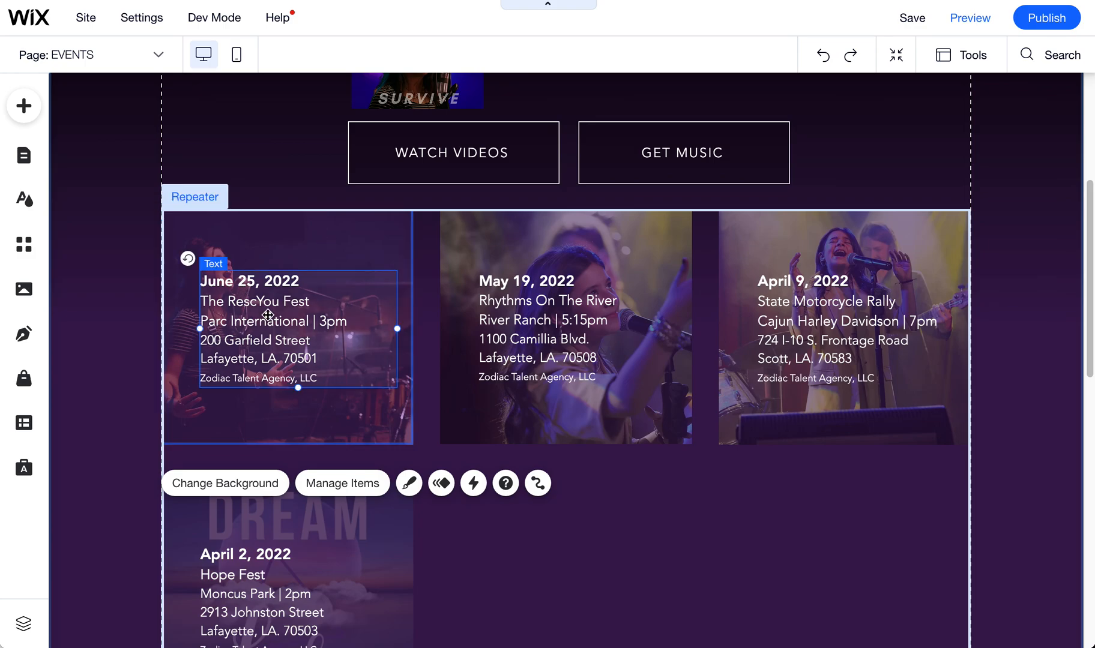
double_click(264, 304)
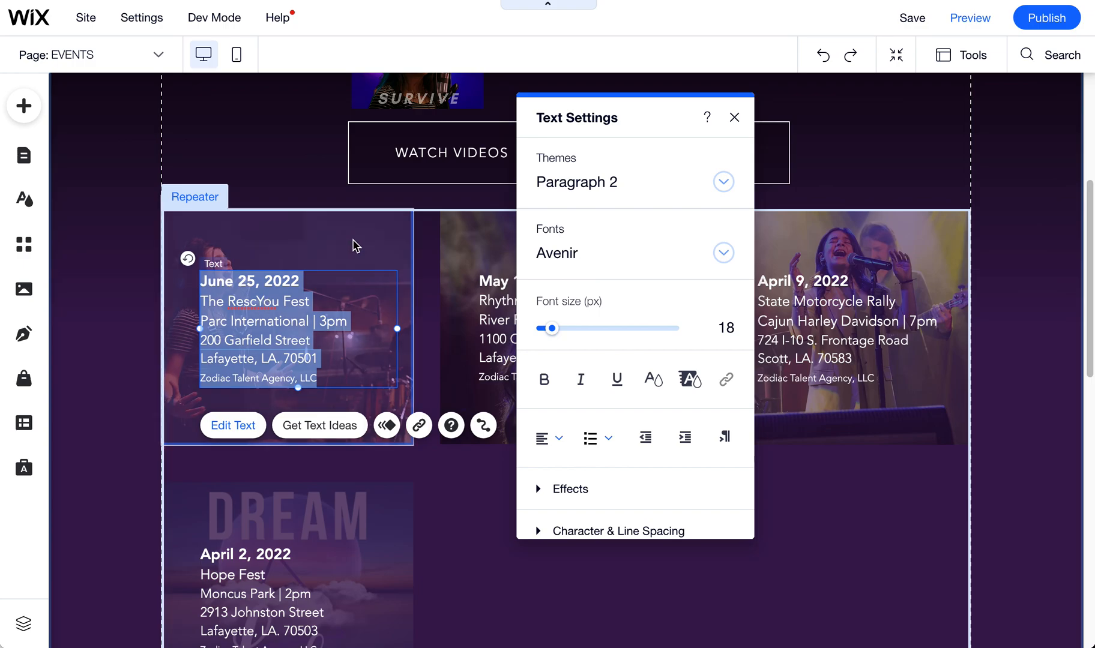
left_click(350, 255)
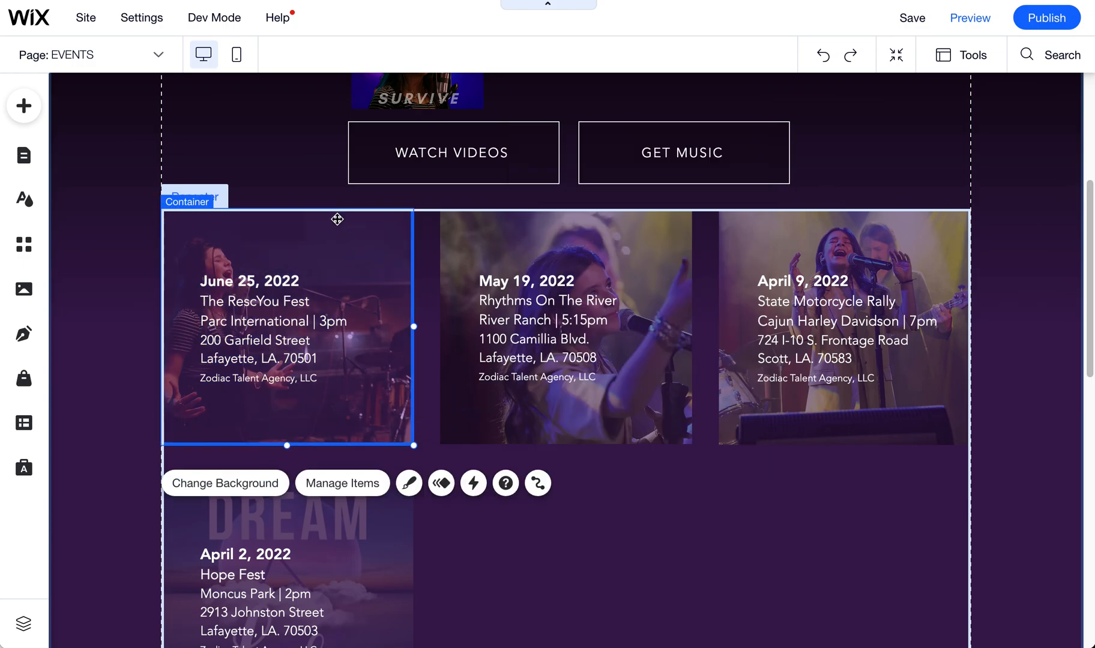
Replace the June 25, 2022 item's background image with the Layla-Burgundy portrait from Site Files.
left_click(252, 485)
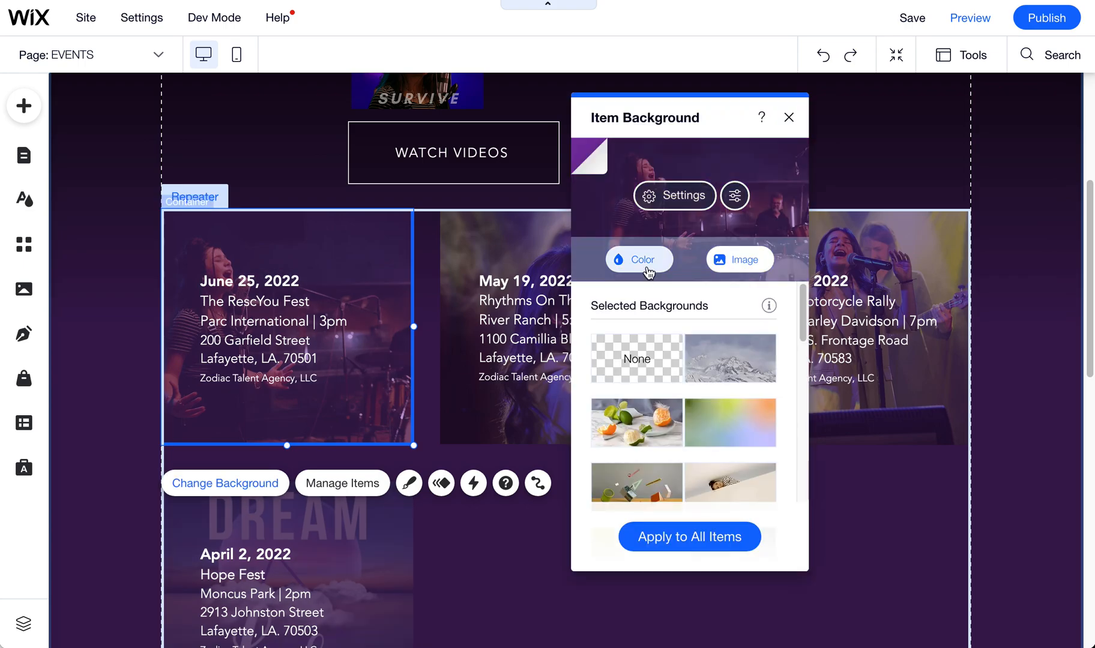
left_click(744, 259)
left_click(240, 208)
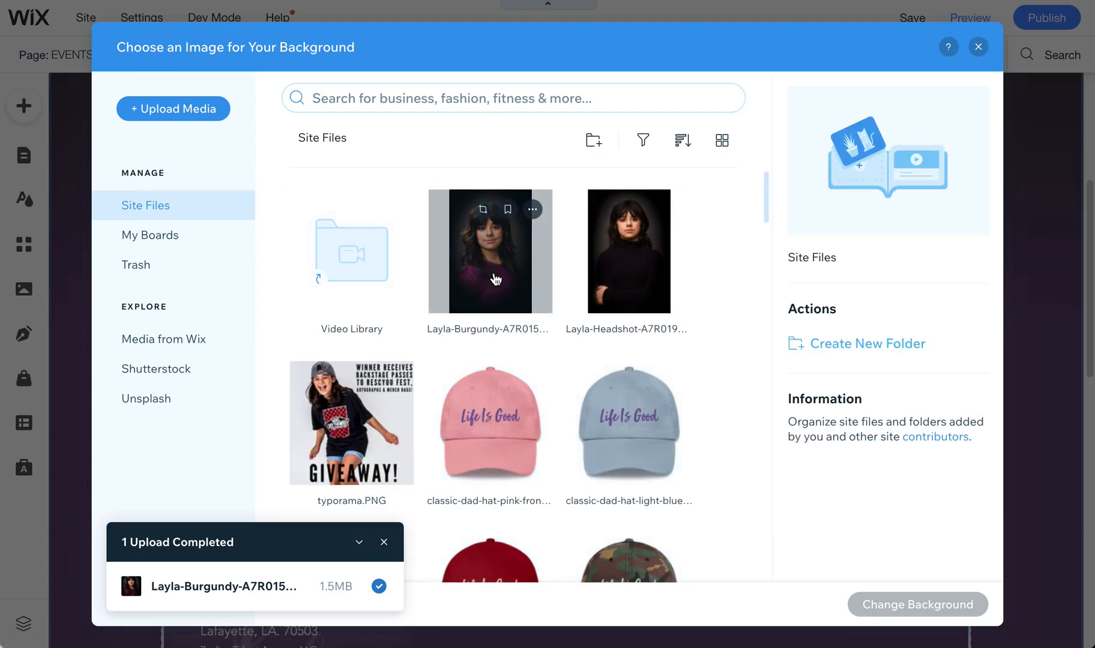
left_click(492, 253)
left_click(905, 598)
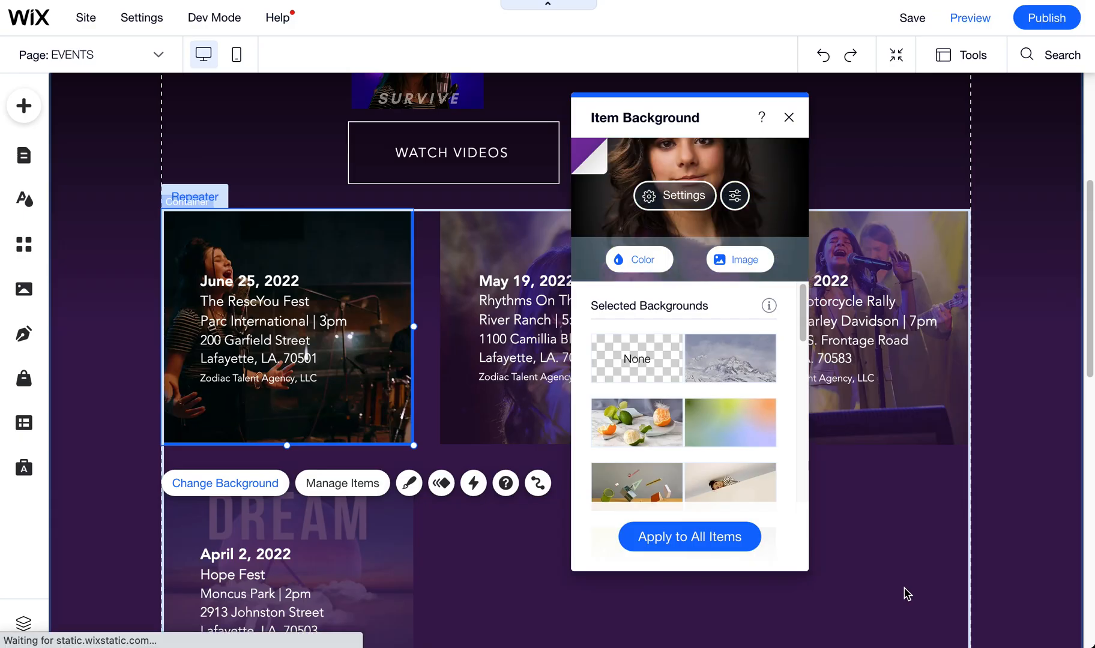
Look at the new background image in Photo Studio without editing it, and set its image opacity to 38%.
left_click(734, 196)
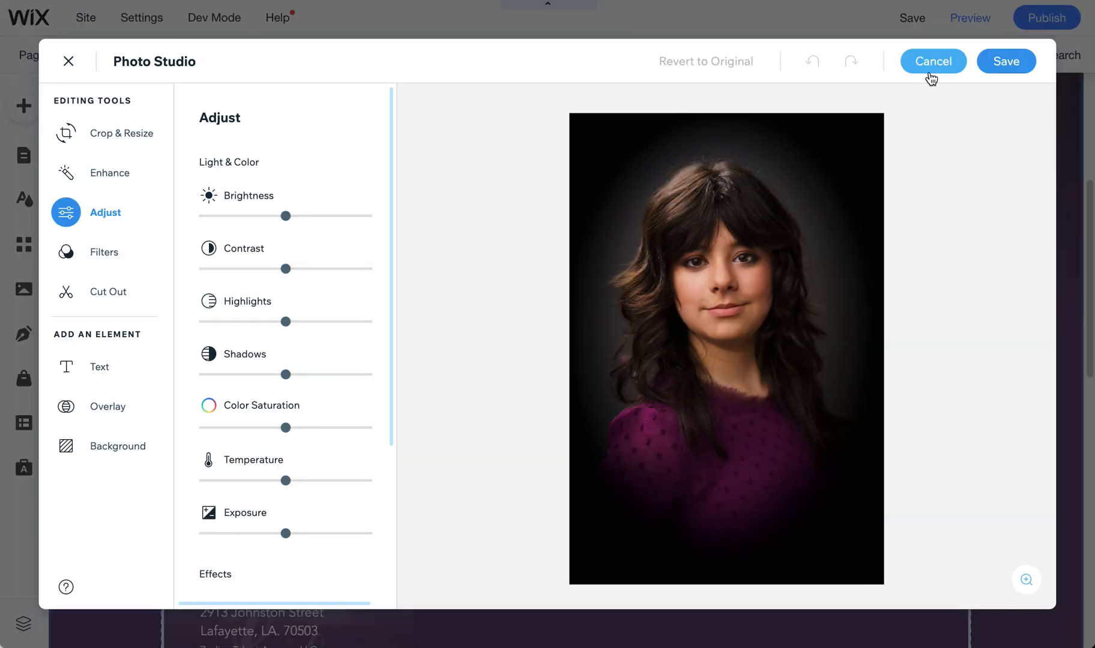
left_click(930, 67)
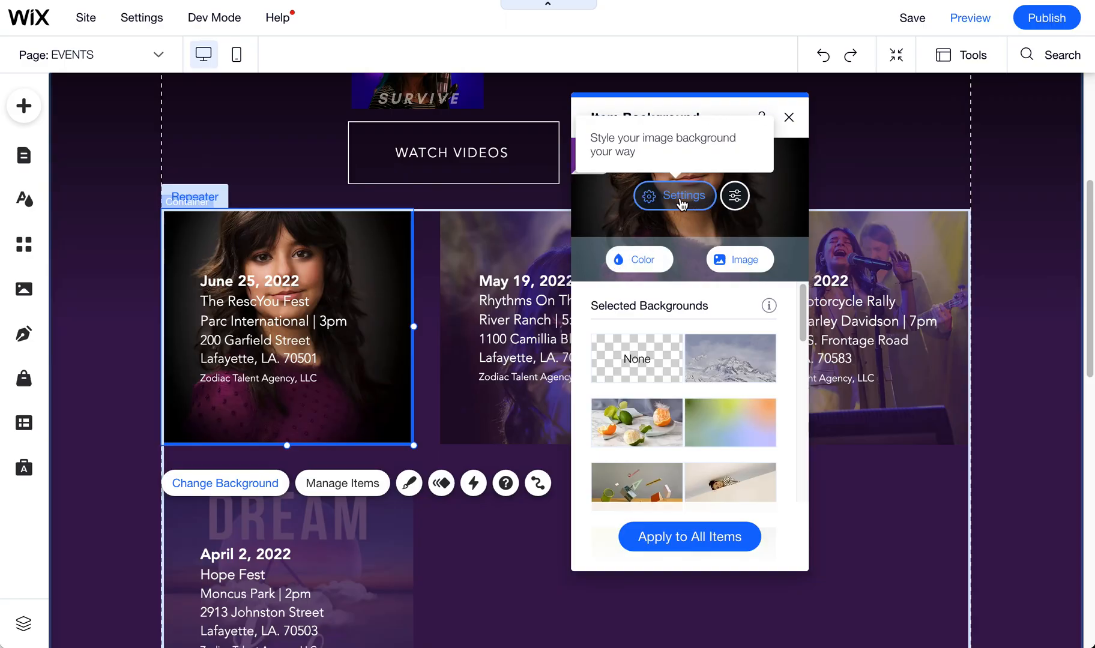
left_click(708, 198)
left_click_drag(714, 229, 643, 232)
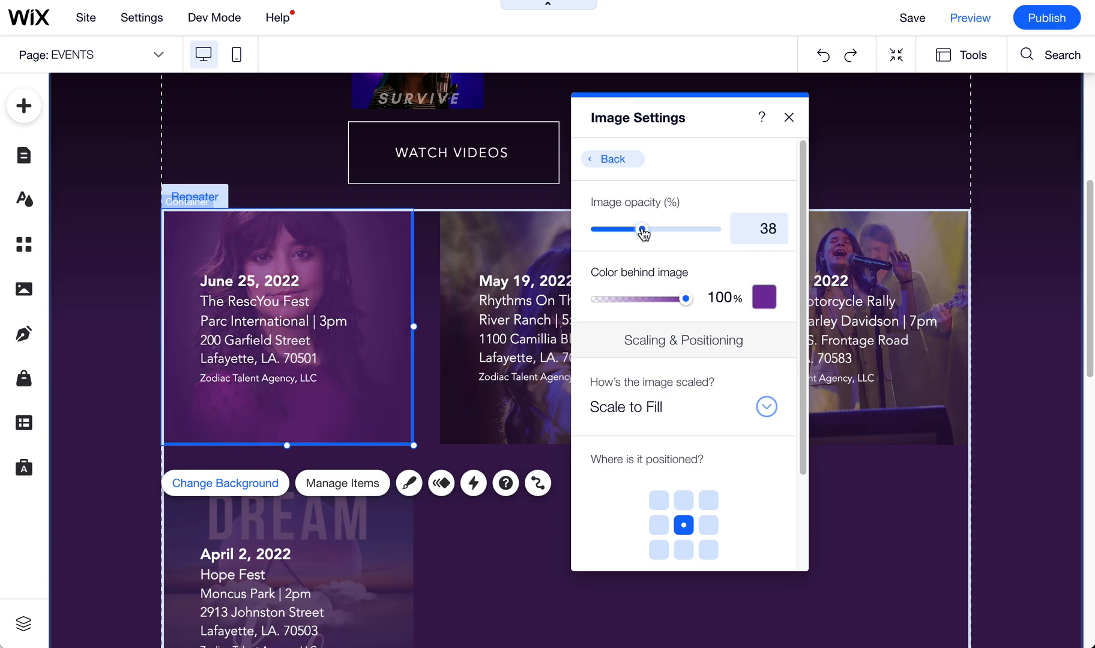
Try black and grey #666666 as the color behind the June 25 item's image, and set it back to purple #772FA1.
left_click(762, 297)
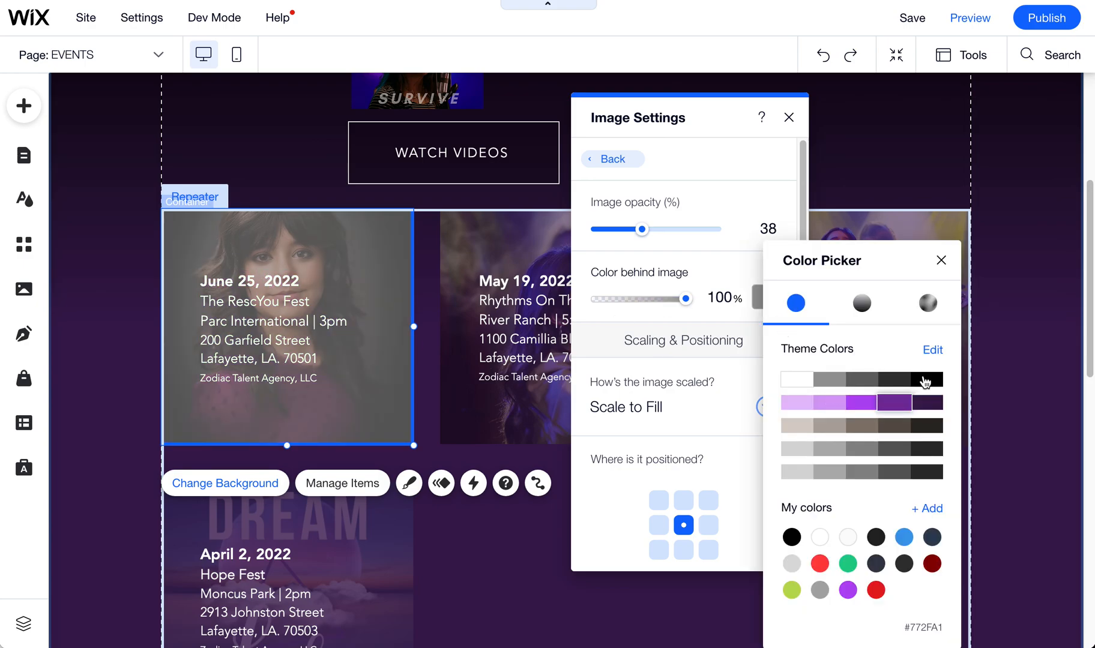
left_click(924, 381)
left_click(863, 380)
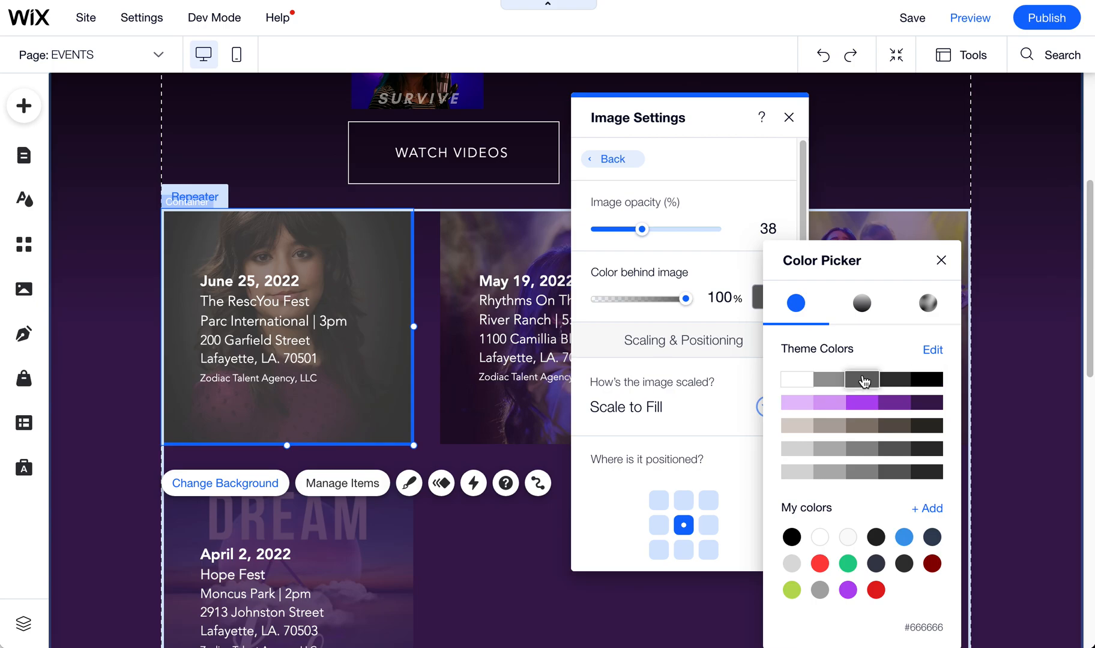
left_click(644, 337)
left_click(771, 303)
left_click(900, 402)
left_click(804, 102)
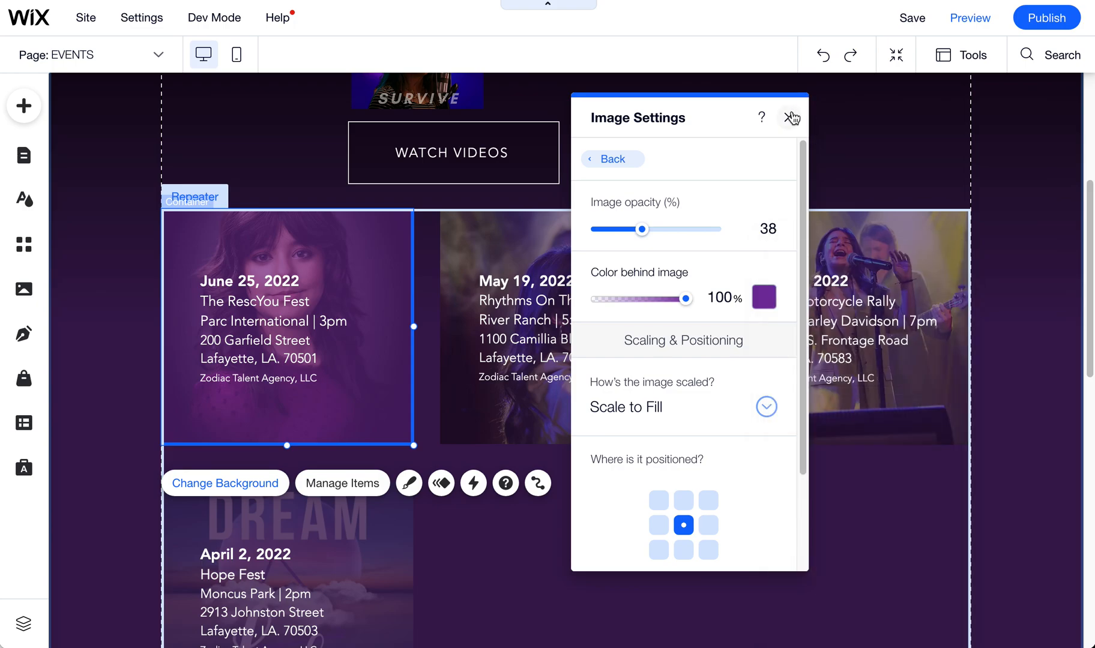
left_click(789, 117)
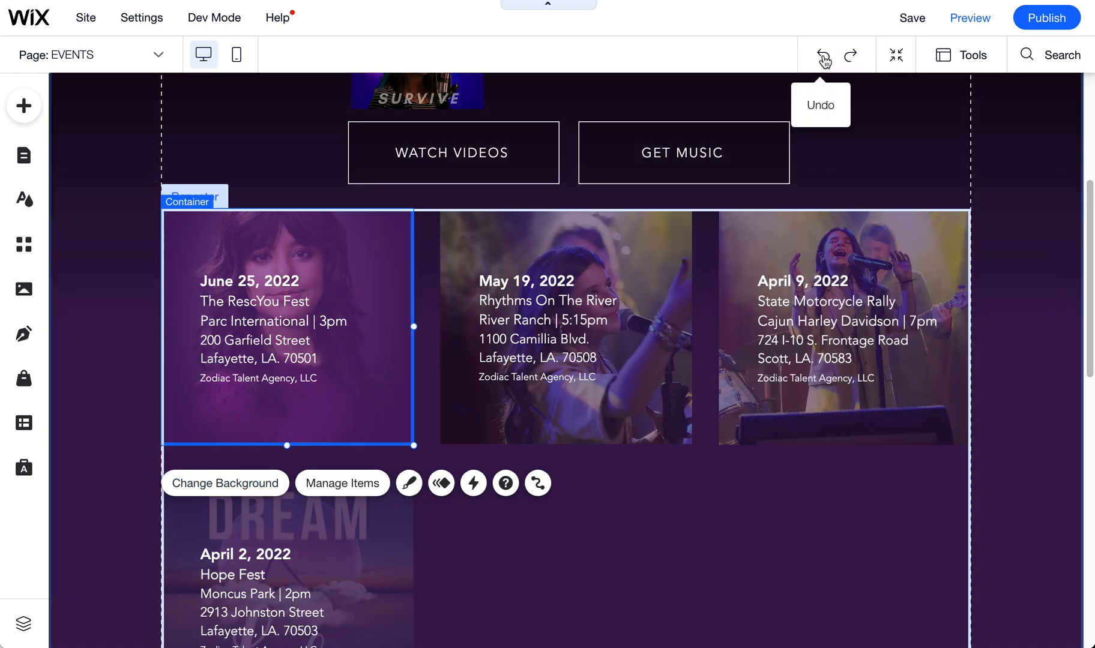
Undo the recent background changes on the June 25, 2022 item.
left_click(824, 60)
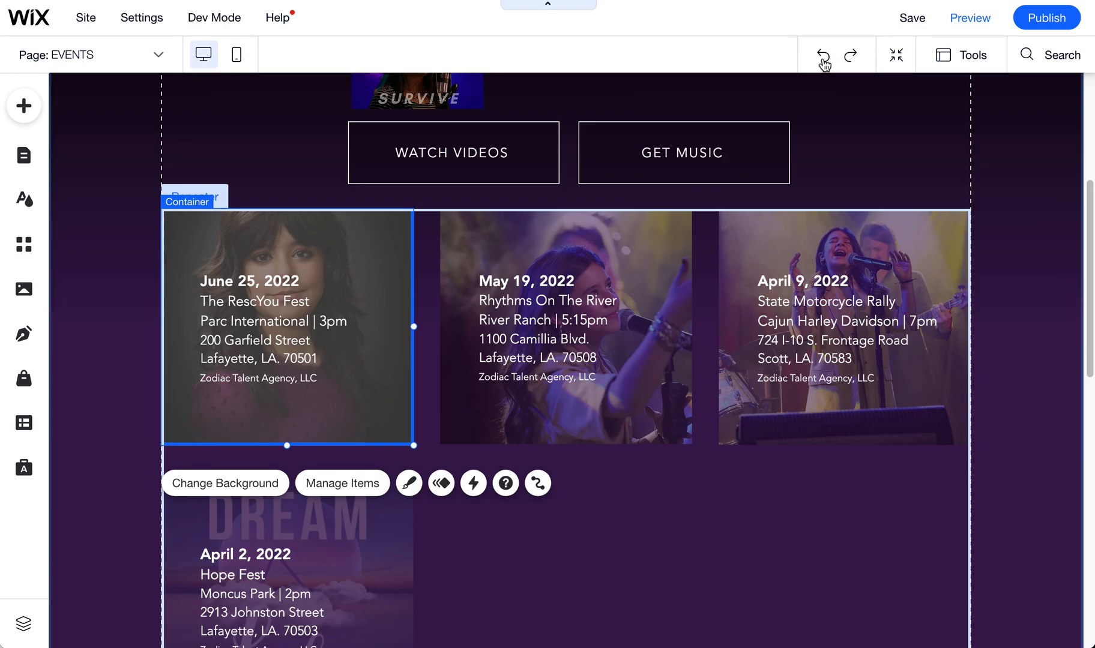
left_click(824, 62)
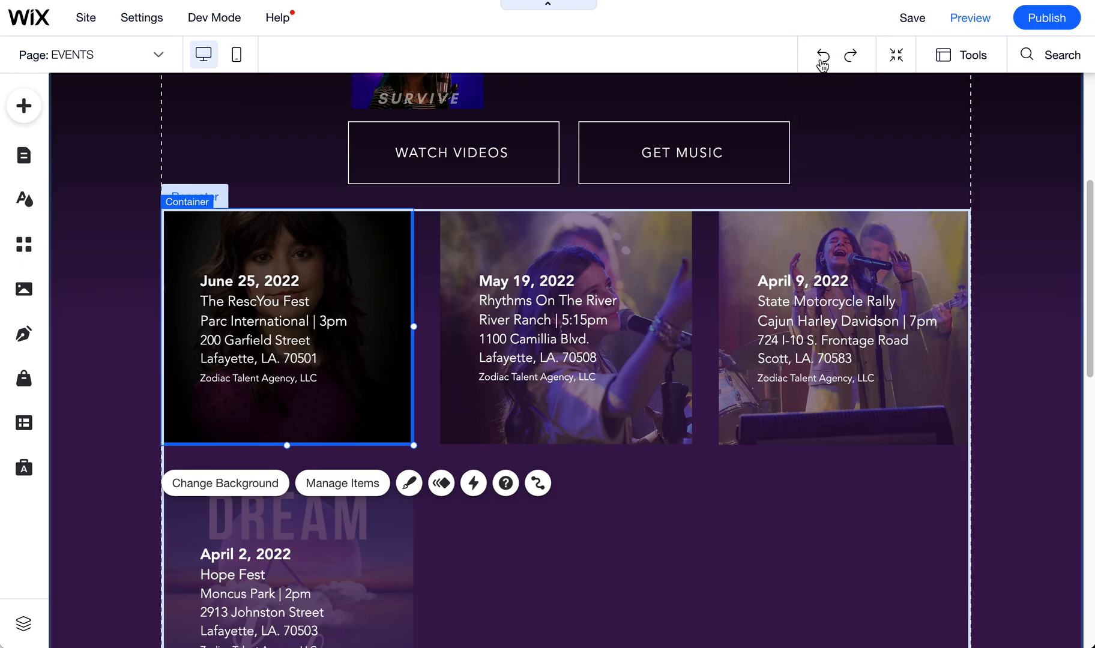
left_click(823, 63)
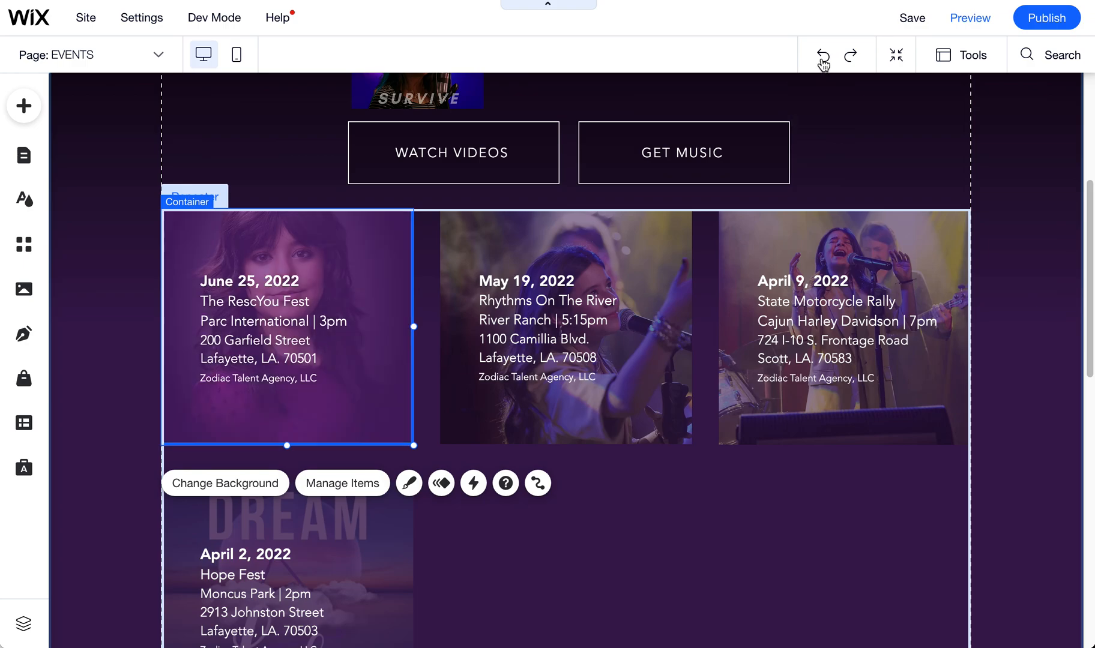
left_click(823, 63)
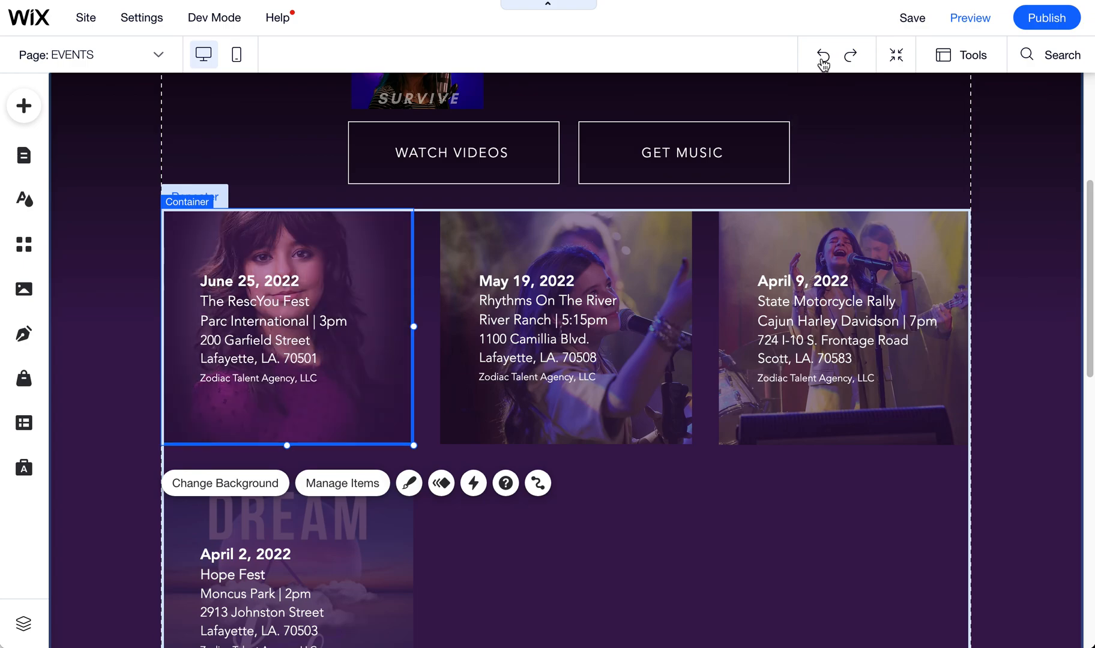
left_click(822, 62)
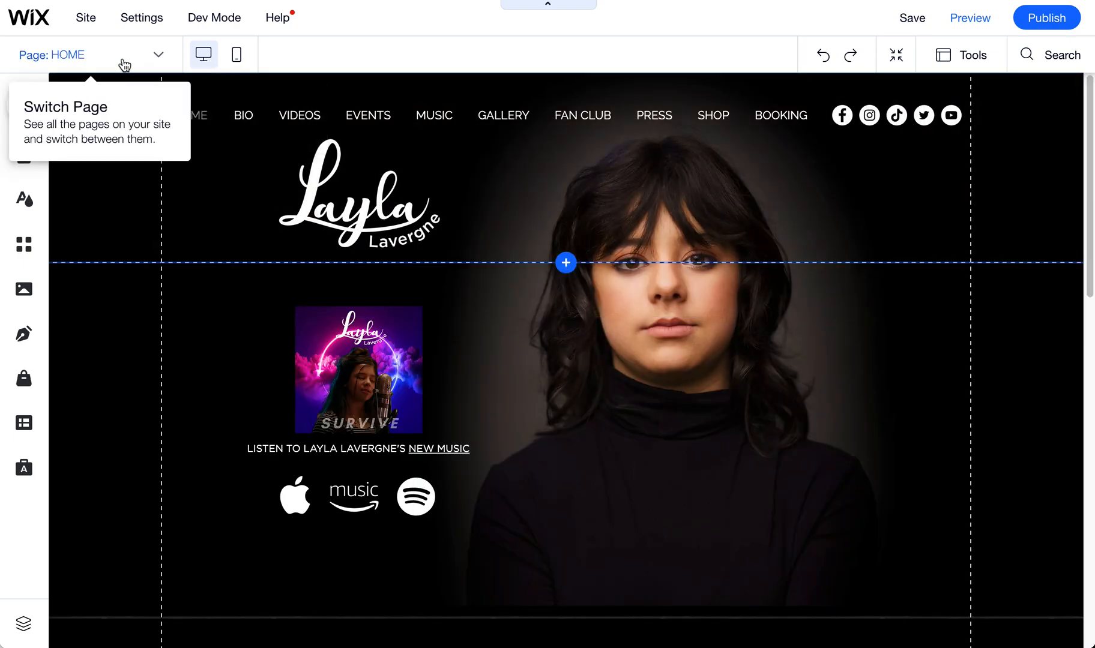
Switch to the EVENTS page and open the item manager for the event repeater.
left_click(124, 63)
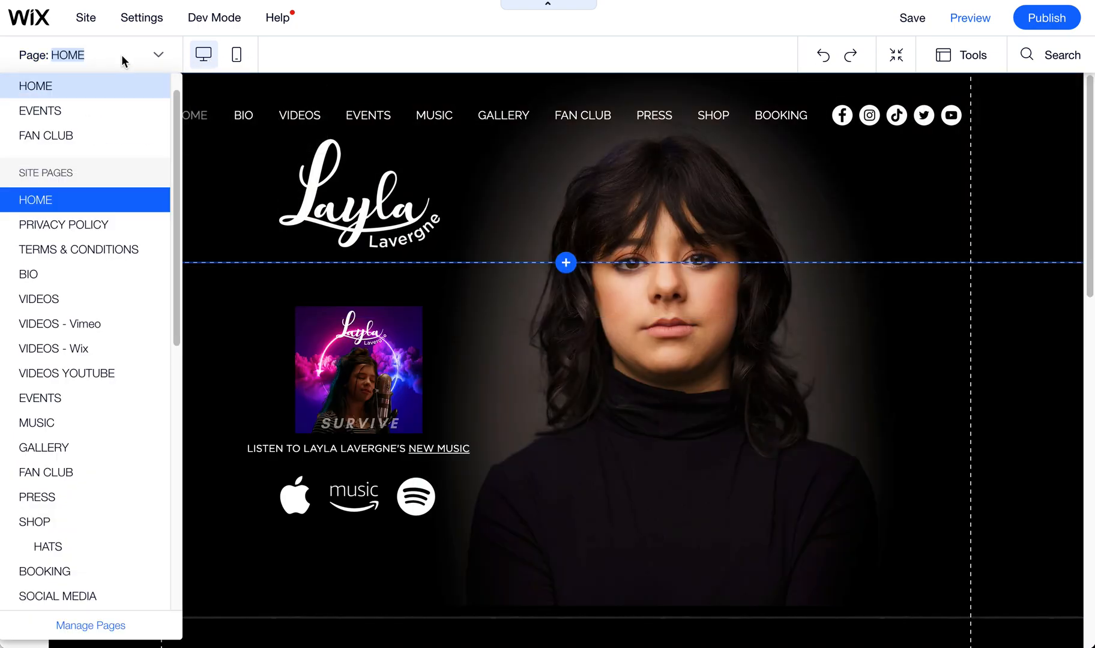
left_click(71, 401)
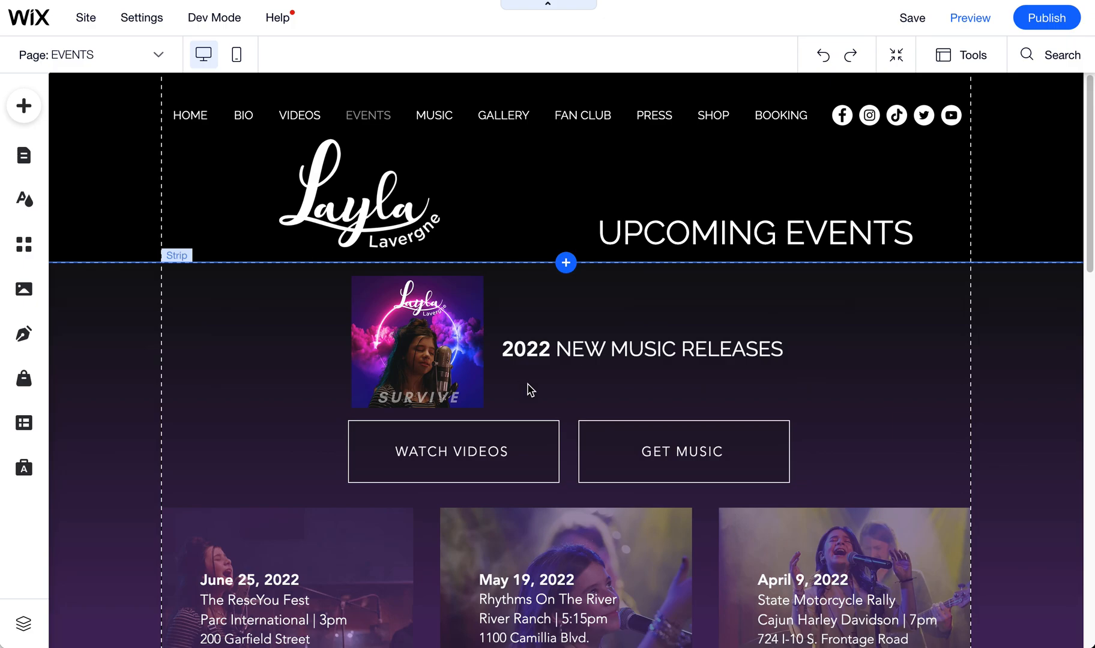
scroll(528, 390, "down", 6)
left_click(502, 356)
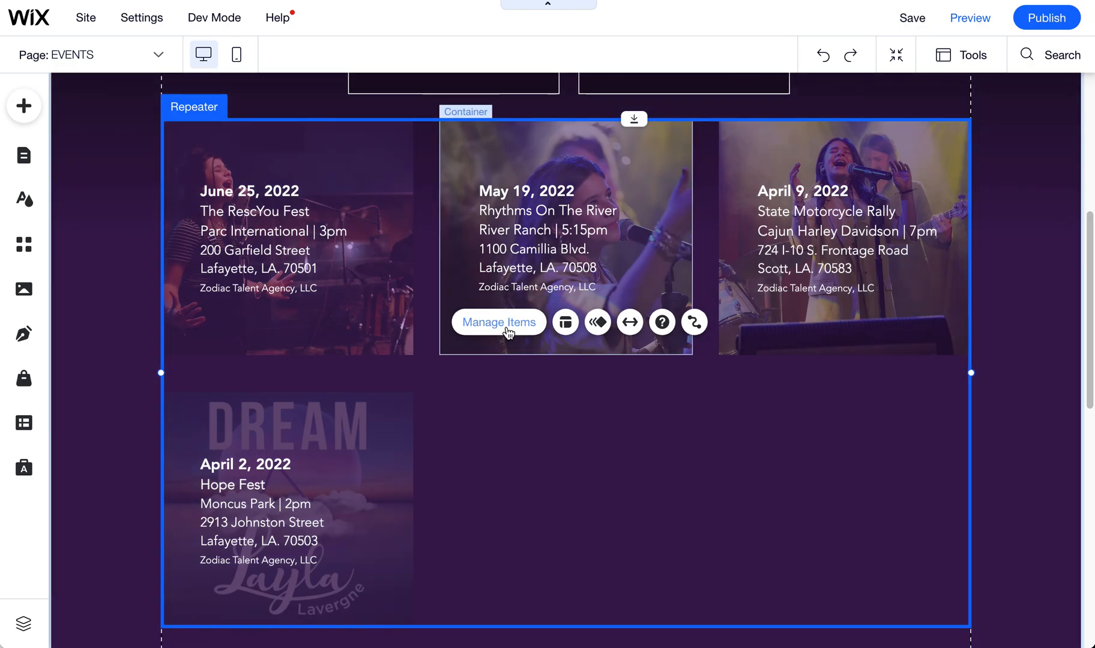
left_click(504, 325)
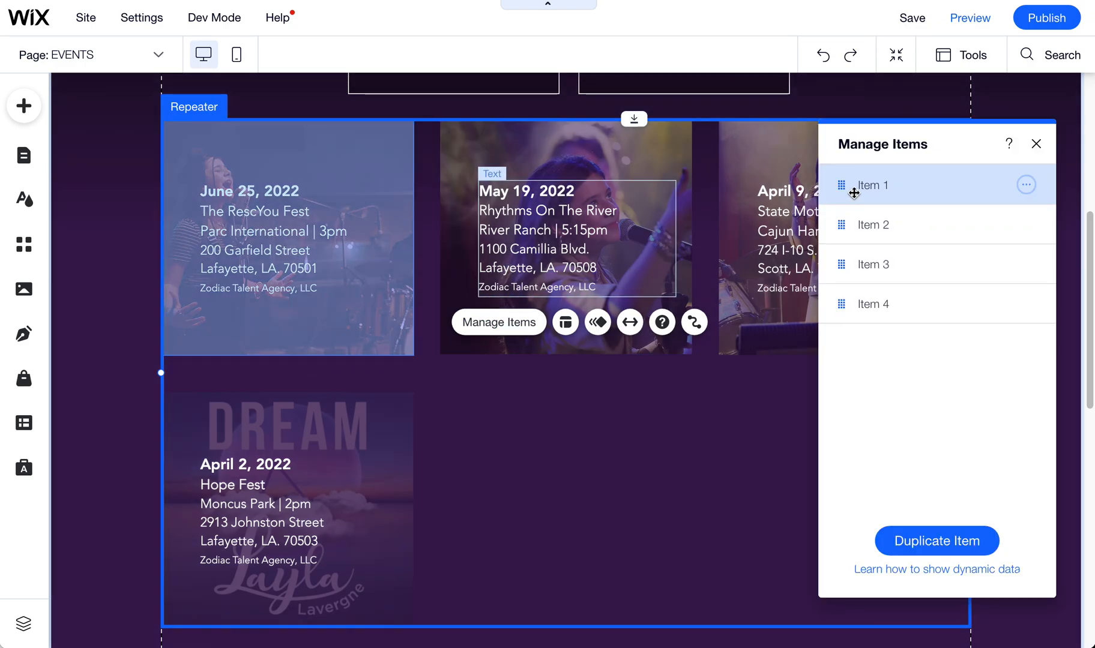
Try moving Item 1 below Item 2 and back to first place, and duplicate Item 1.
left_click_drag(853, 193, 854, 223)
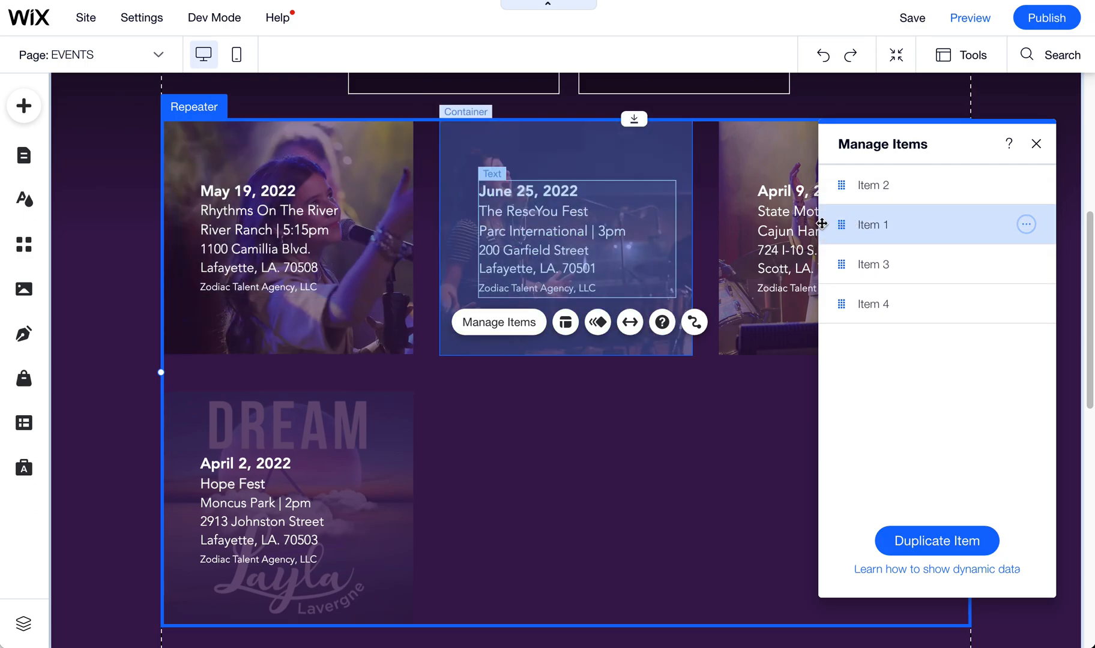
left_click_drag(852, 223, 854, 182)
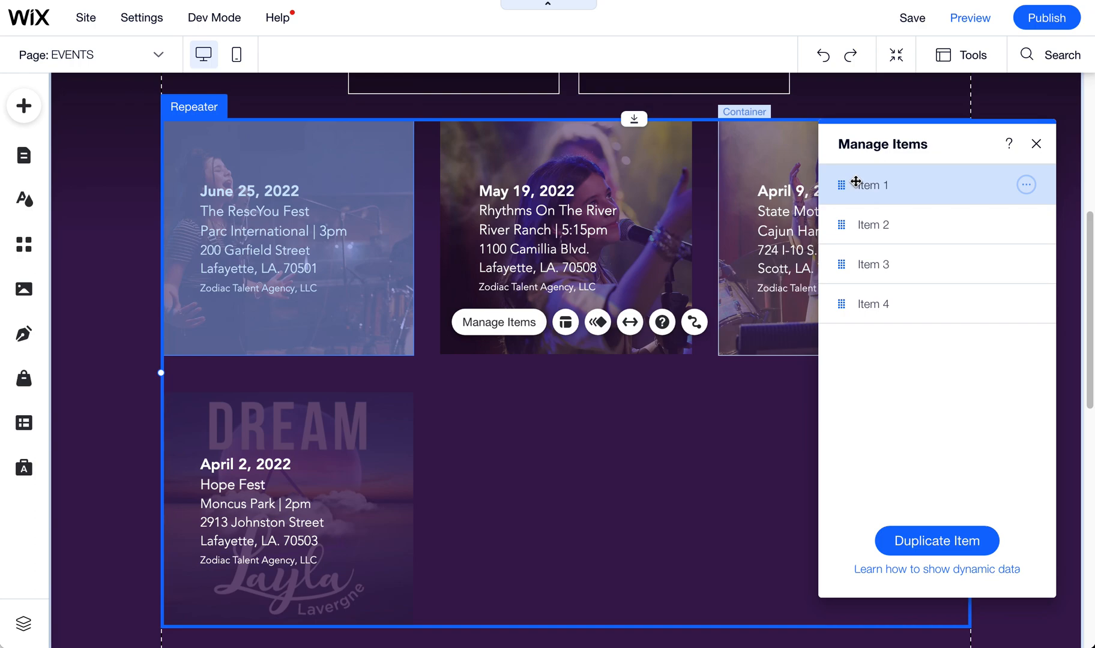
left_click(1026, 184)
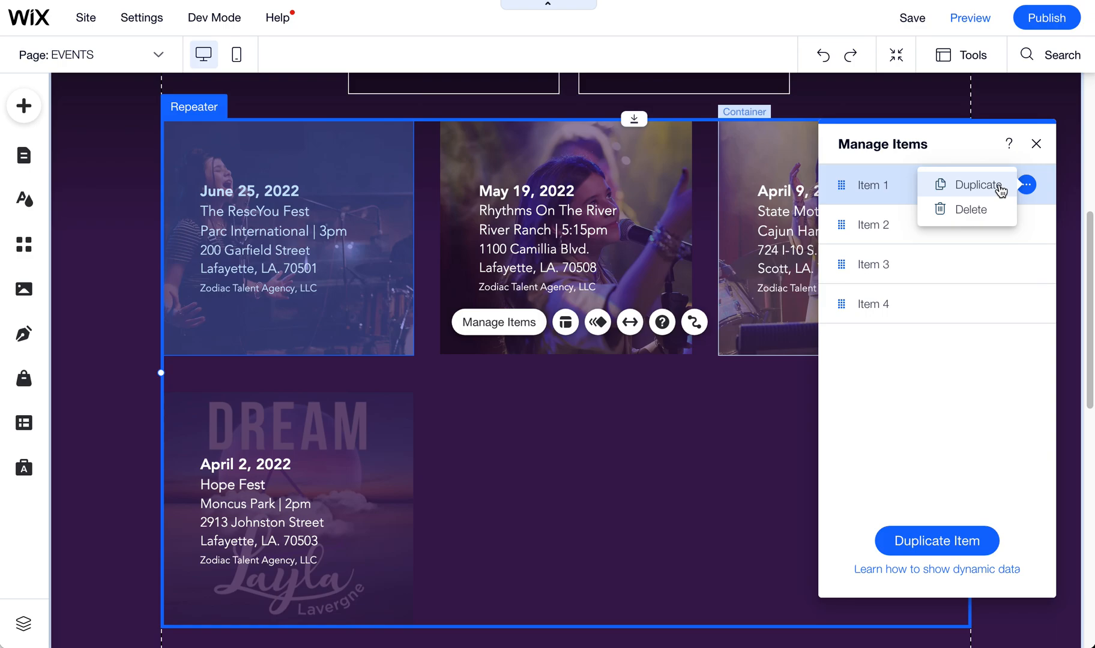
left_click(976, 185)
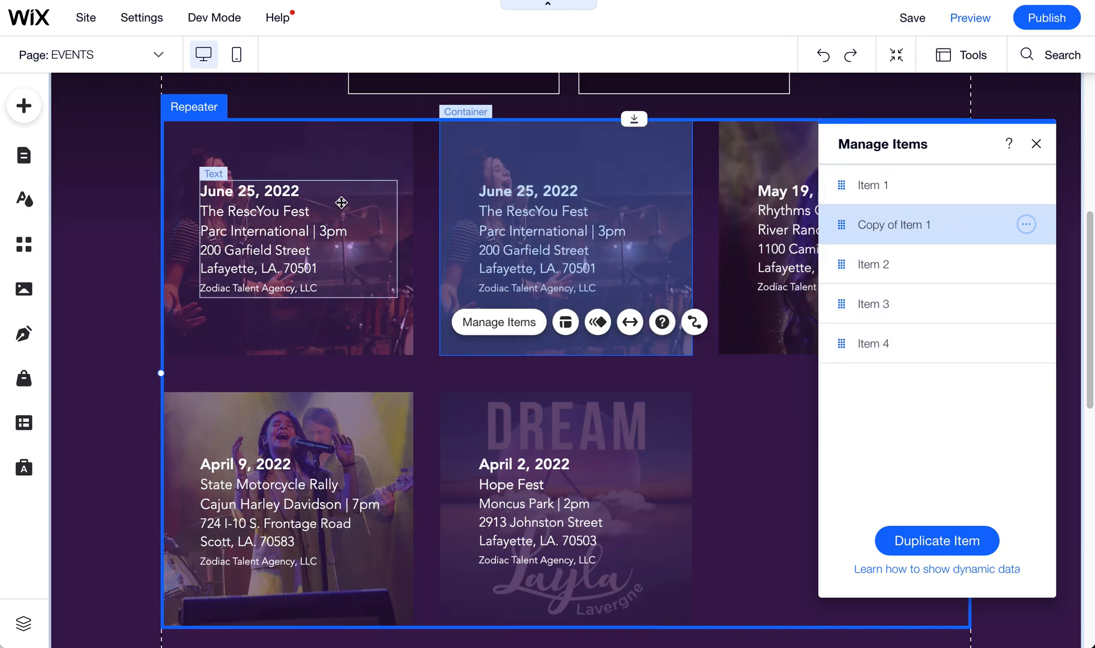
Replace the date line in the first June 25, 2022 item with "dfadff".
left_click(328, 164)
left_click(239, 226)
double_click(258, 204)
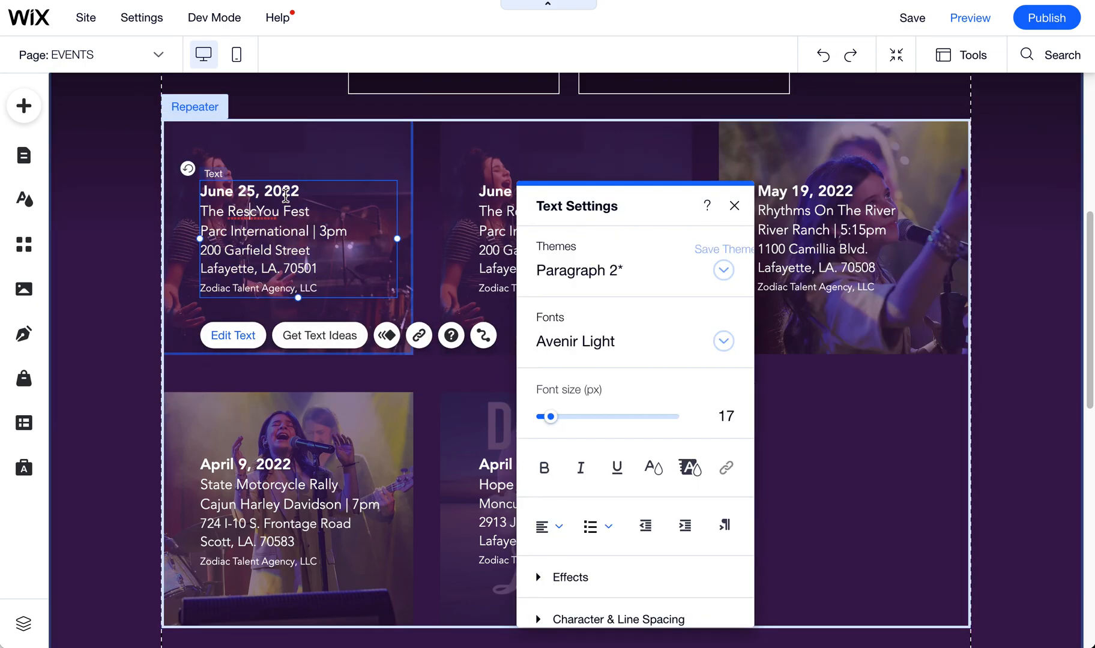
triple_click(258, 204)
type("dfadff")
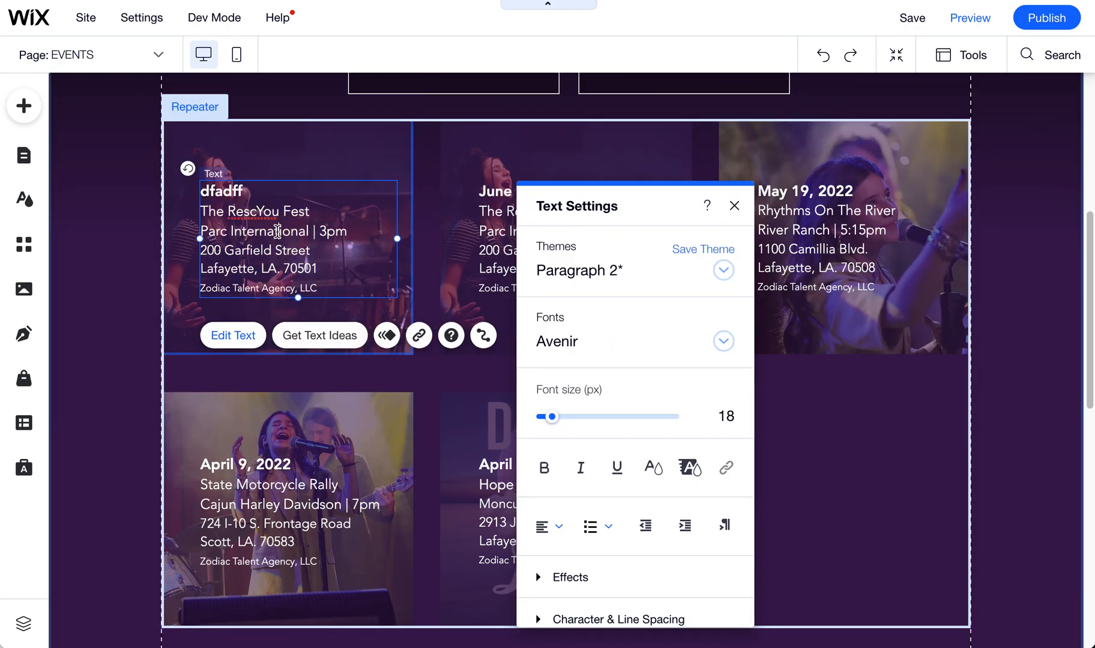
left_click(336, 153)
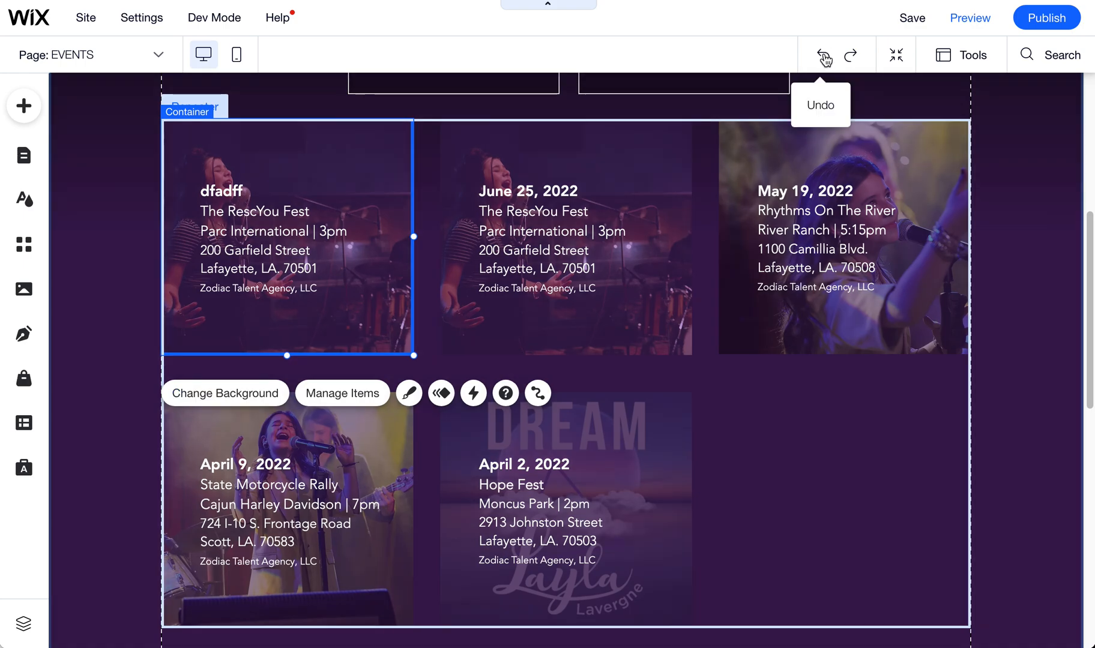
Undo the date text change and the duplication of the first item, and select the May 19, 2022 item.
left_click(824, 58)
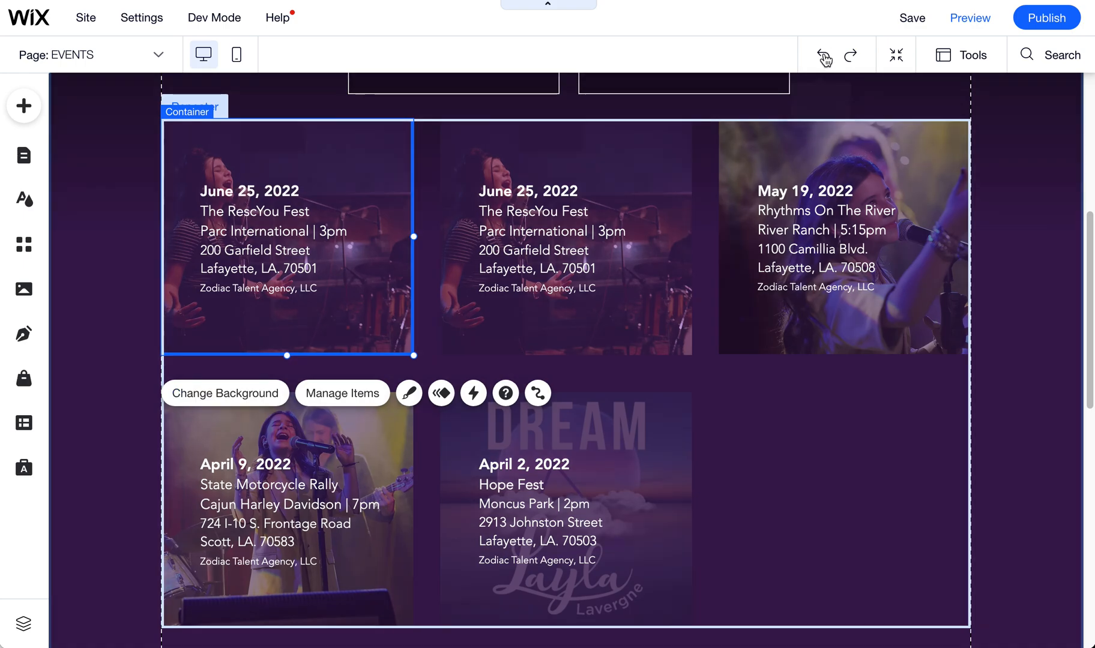
left_click(826, 60)
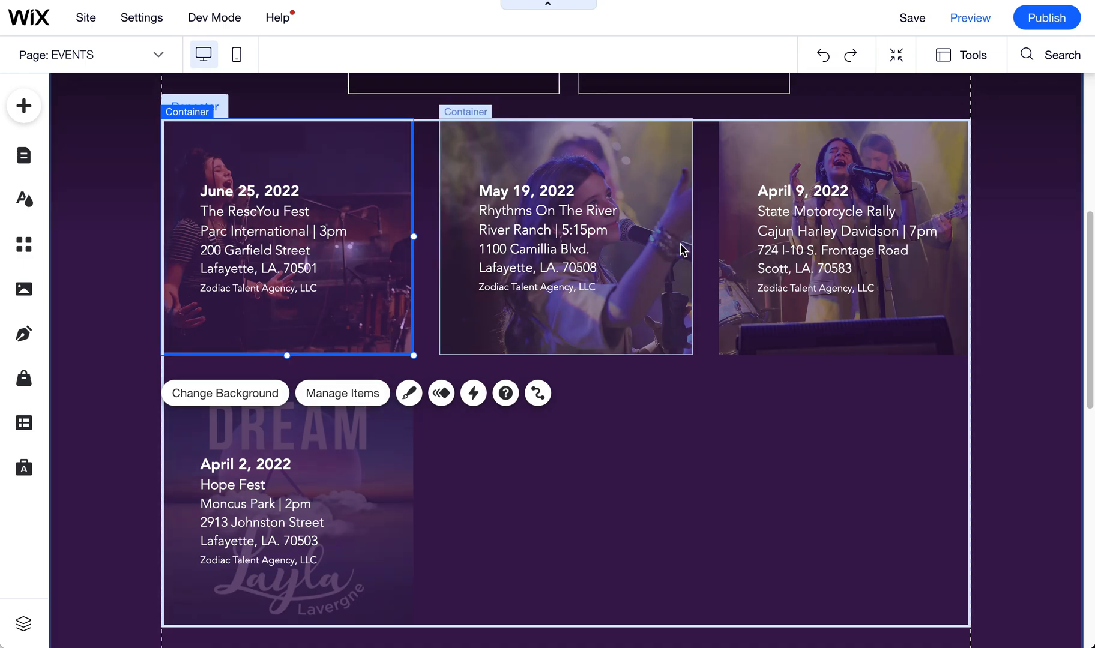
left_click(682, 249)
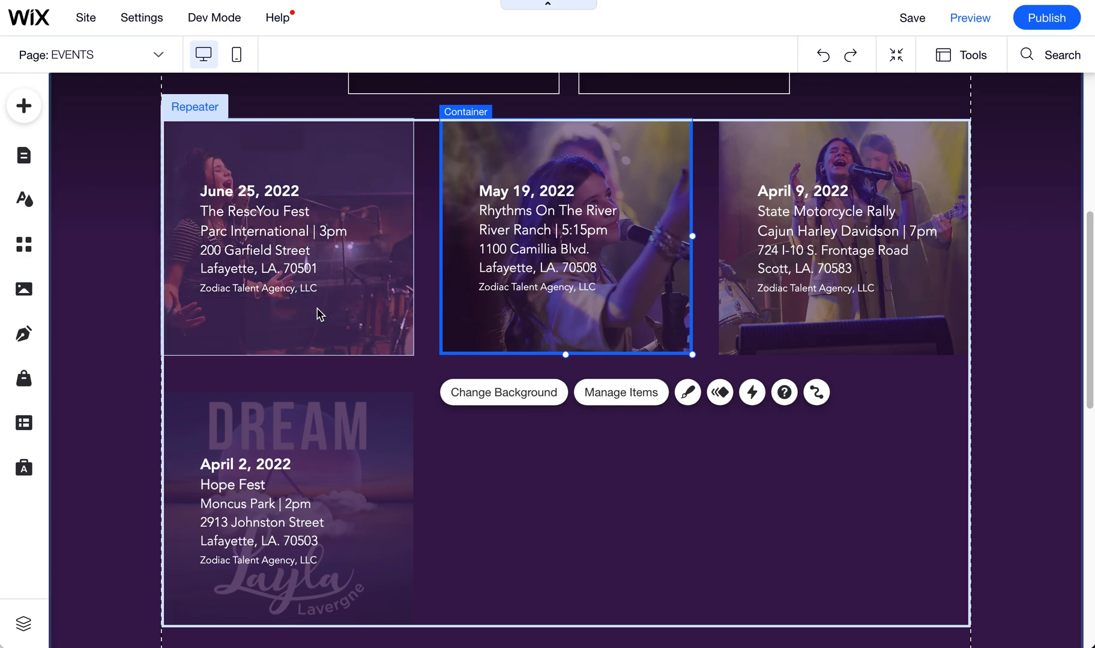
Publish the site with its latest changes.
mouse_move(1050, 32)
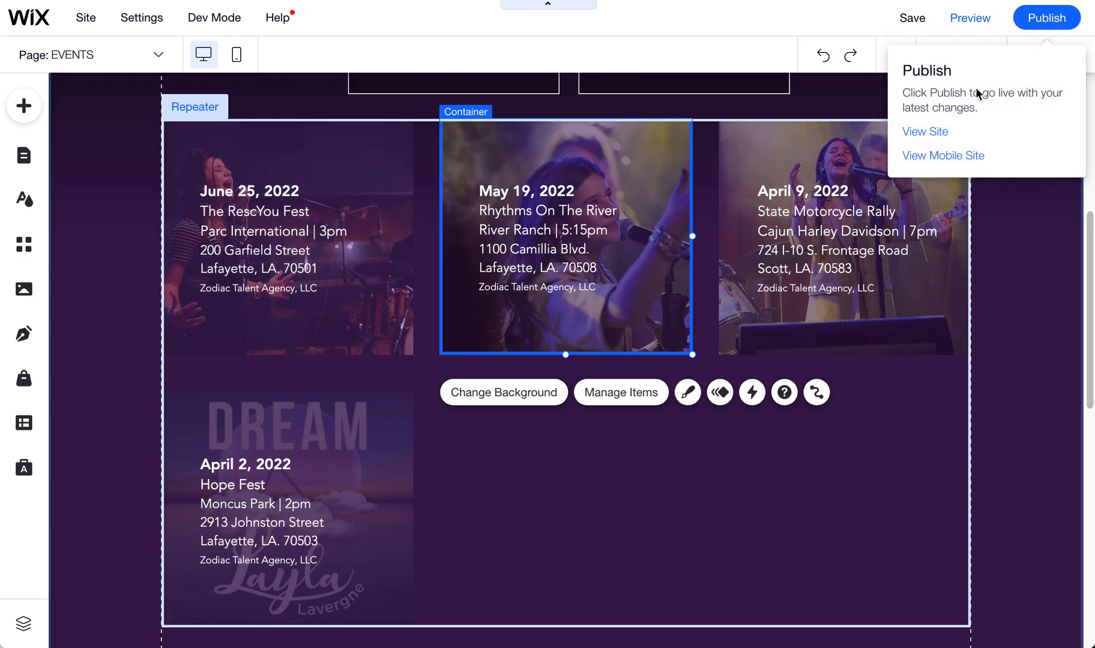
left_click(1033, 19)
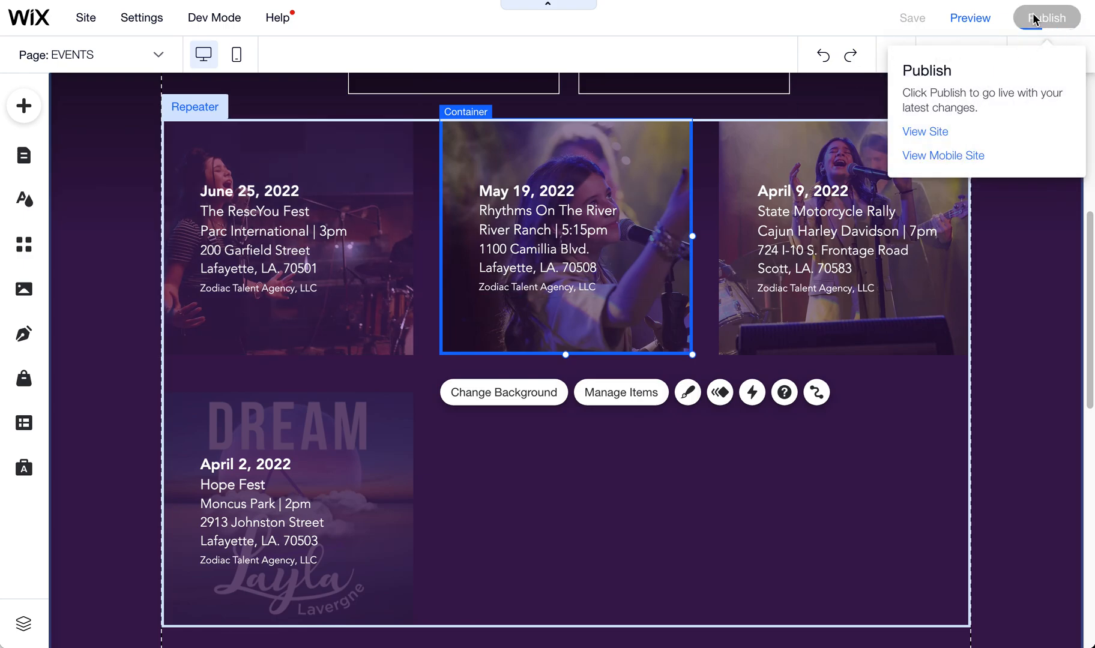